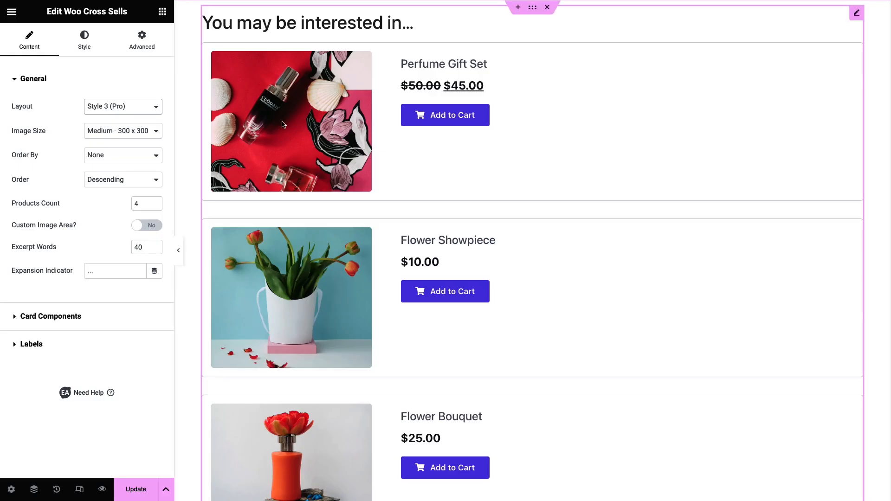
# Change the layout of the Woo Cross Sells widget from the stacked list to Style 2 (Pro)
pyautogui.scroll(-15, 282, 120)
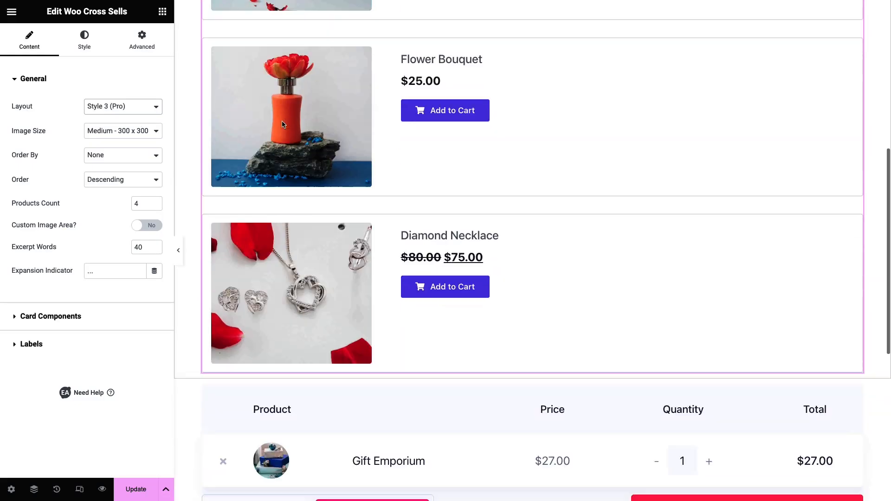
pyautogui.scroll(12, 283, 120)
pyautogui.click(123, 107)
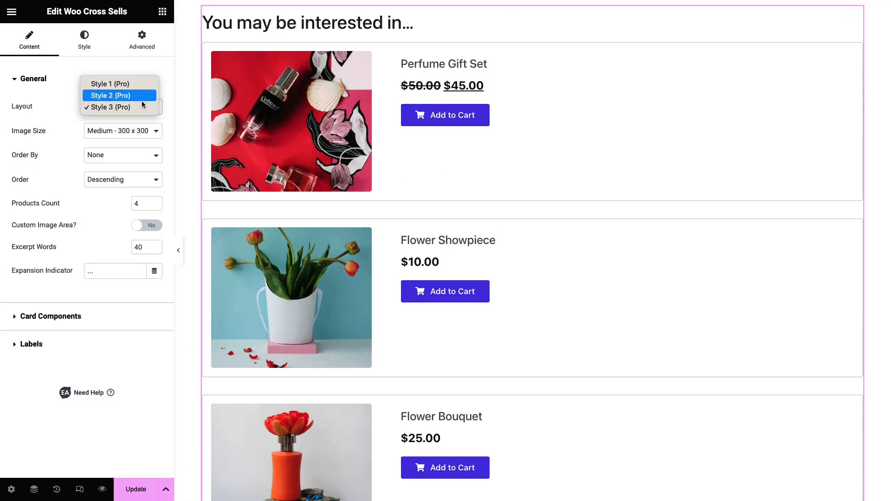
pyautogui.click(142, 100)
# Try 3 columns for the cross-sells grid and return it to 4
pyautogui.click(135, 131)
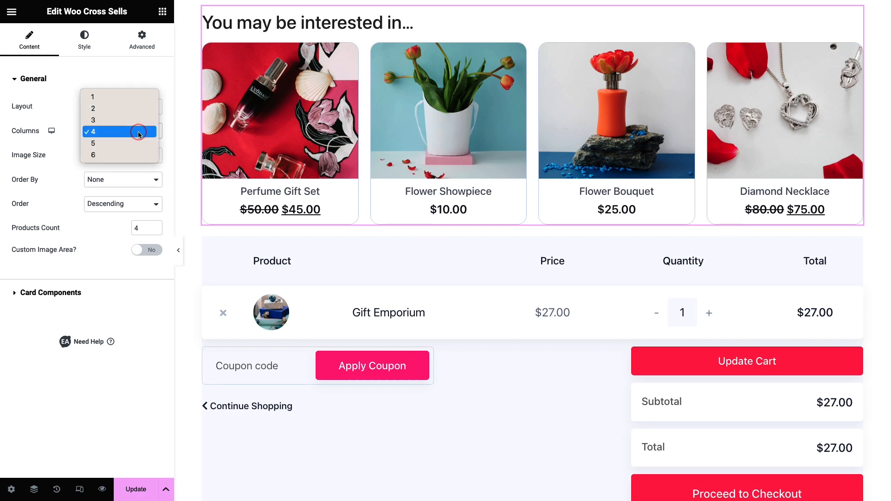
pyautogui.click(131, 123)
pyautogui.click(132, 124)
pyautogui.click(124, 142)
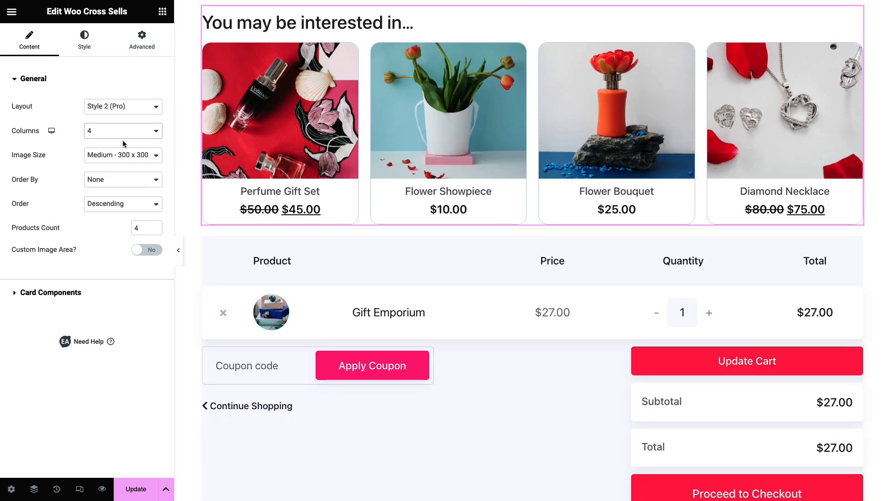
# Order the products in the cross-sells grid by Price
pyautogui.click(97, 180)
pyautogui.click(127, 247)
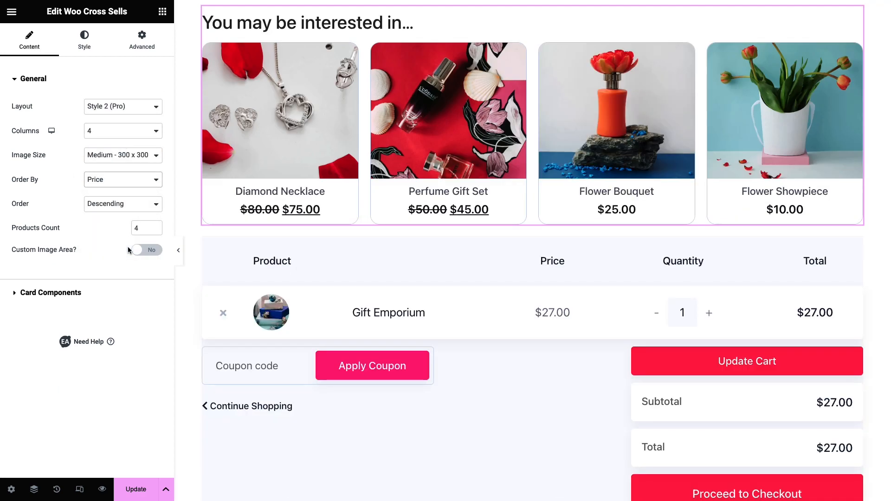
pyautogui.click(158, 230)
pyautogui.click(158, 226)
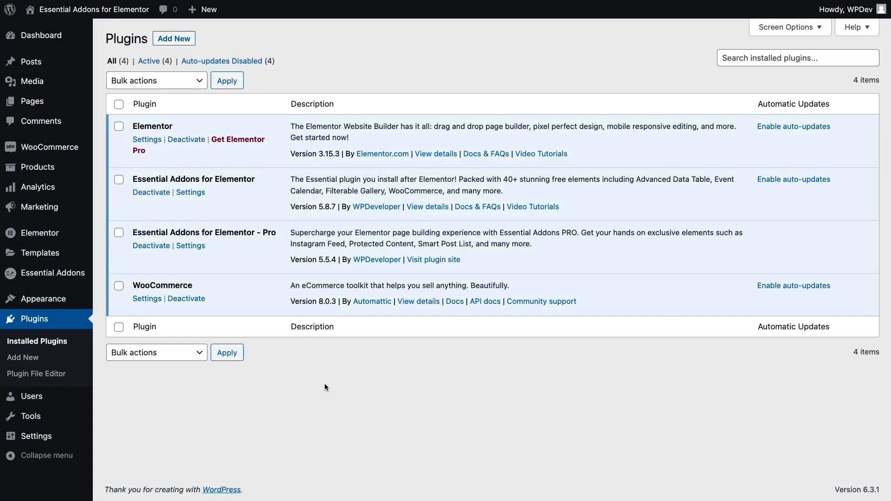
# Find Gift Emporium among all store products and open it for editing
pyautogui.moveTo(37, 167)
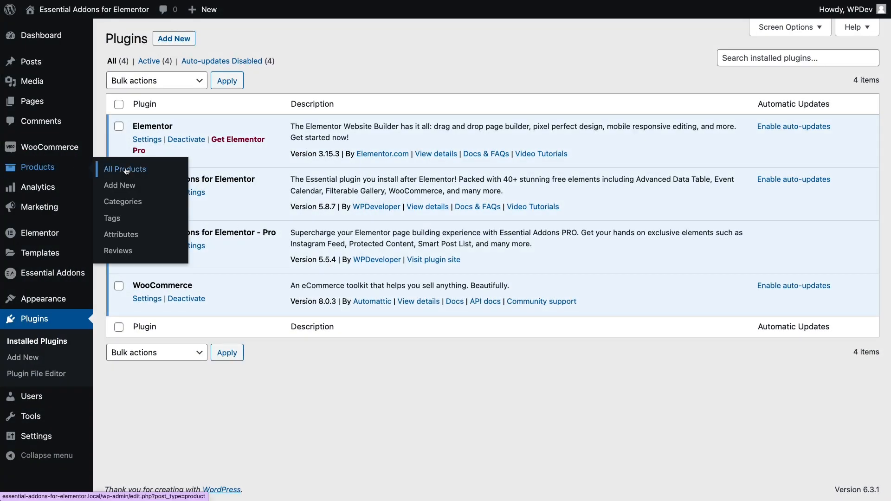
pyautogui.click(159, 171)
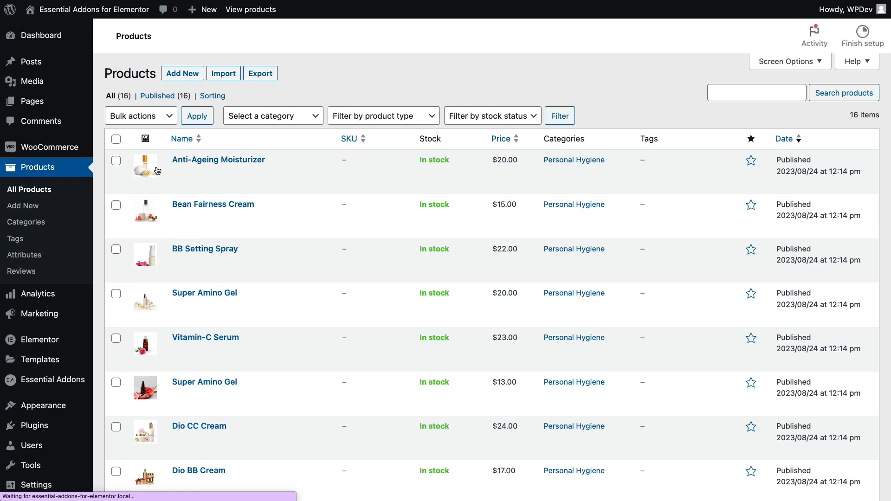
pyautogui.scroll(-10, 158, 171)
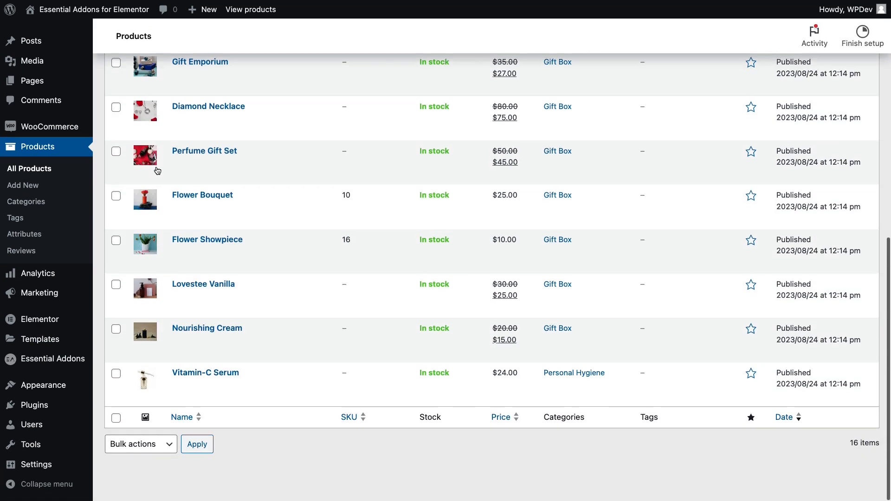
pyautogui.scroll(3, 158, 171)
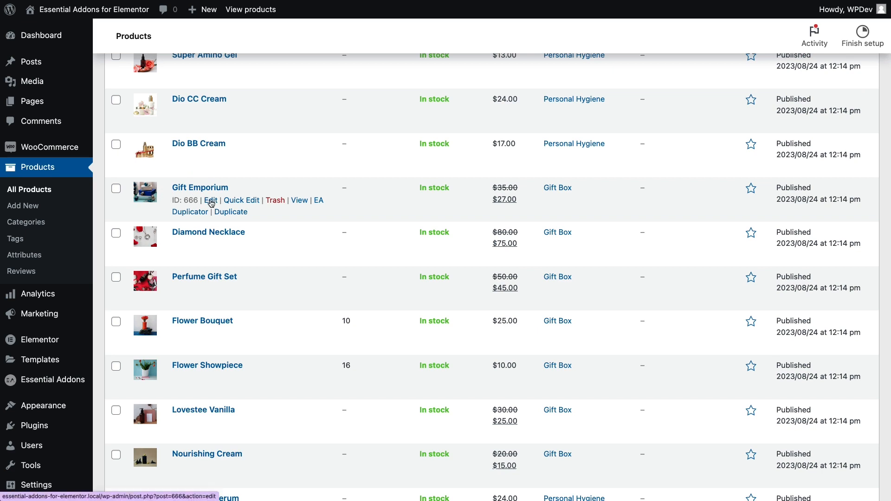
pyautogui.click(209, 202)
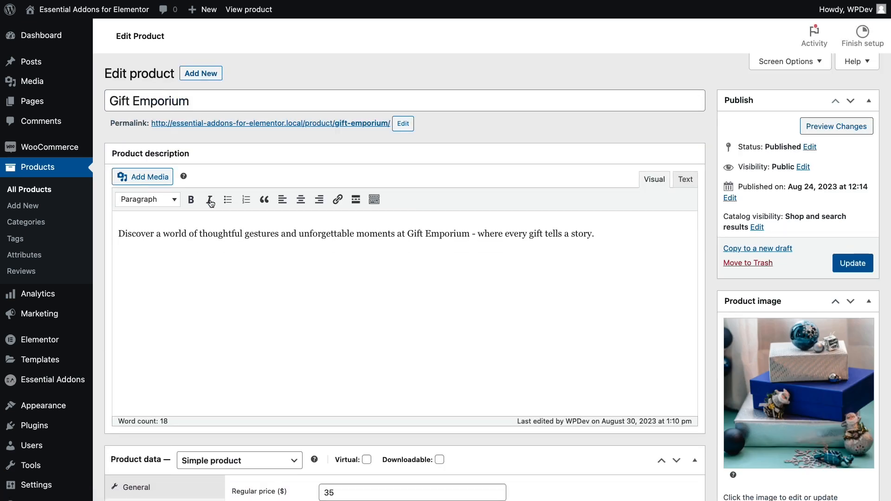
# Add Perfume Gift Set to the cross-sells in Gift Emporium's linked products and update the product
pyautogui.scroll(-6, 211, 203)
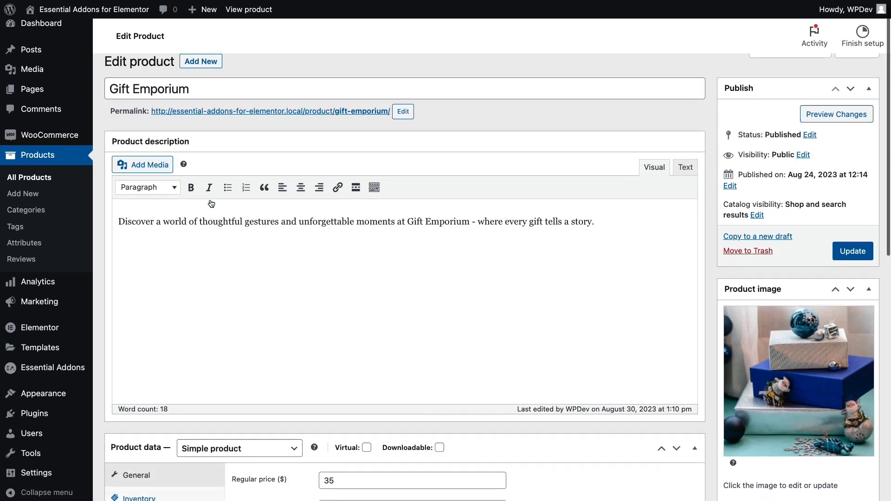
pyautogui.scroll(-1, 210, 202)
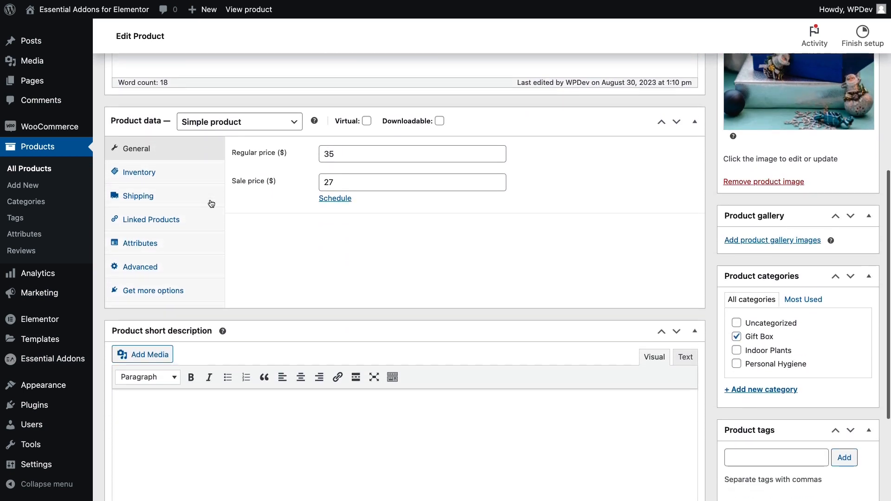
pyautogui.click(200, 215)
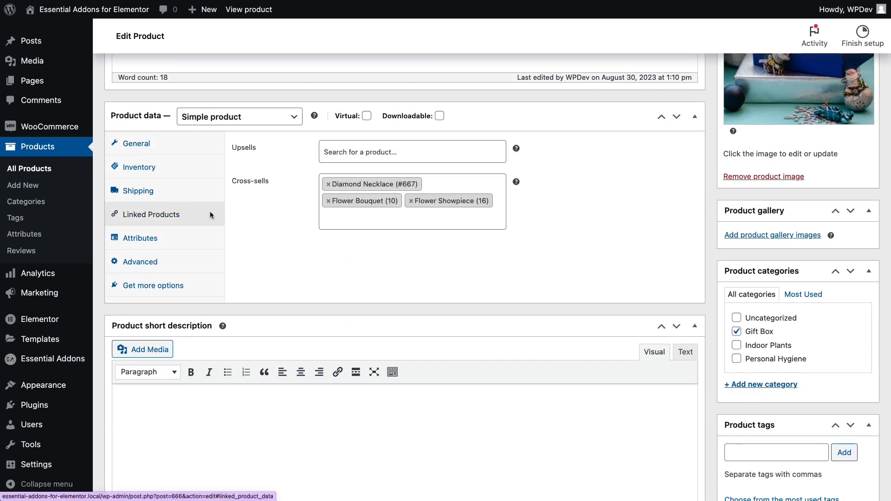
pyautogui.click(334, 216)
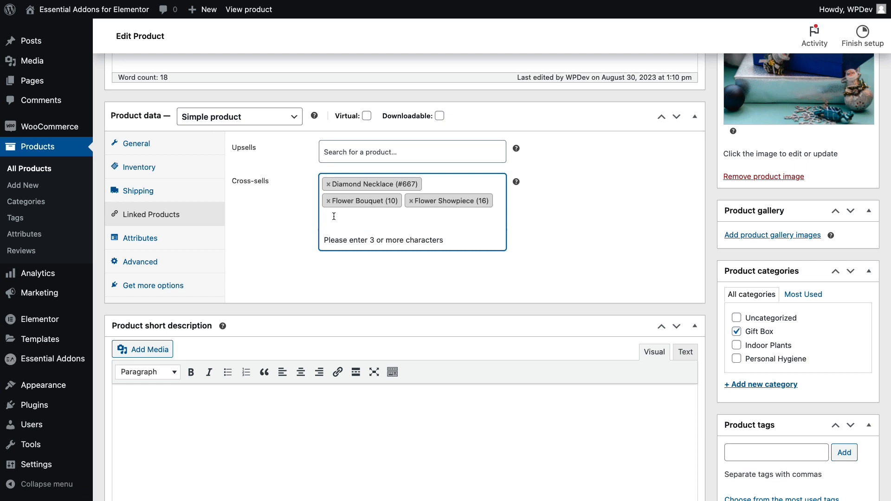
pyautogui.write('per')
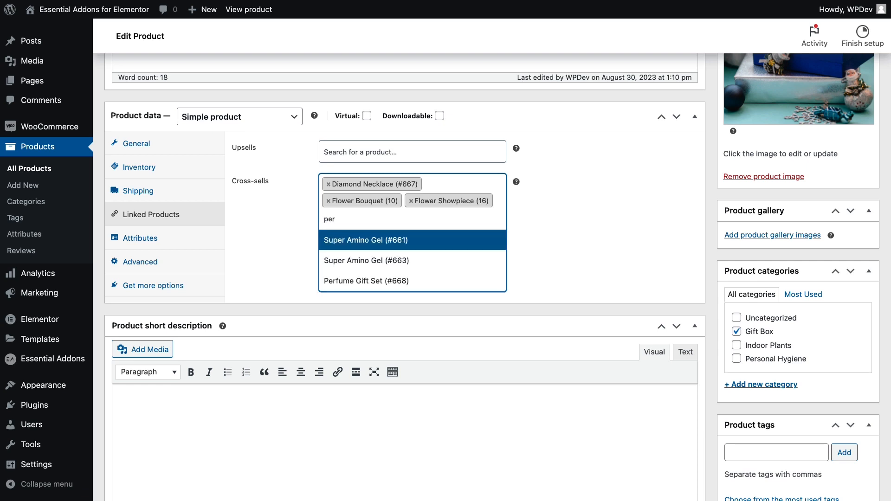
pyautogui.click(339, 282)
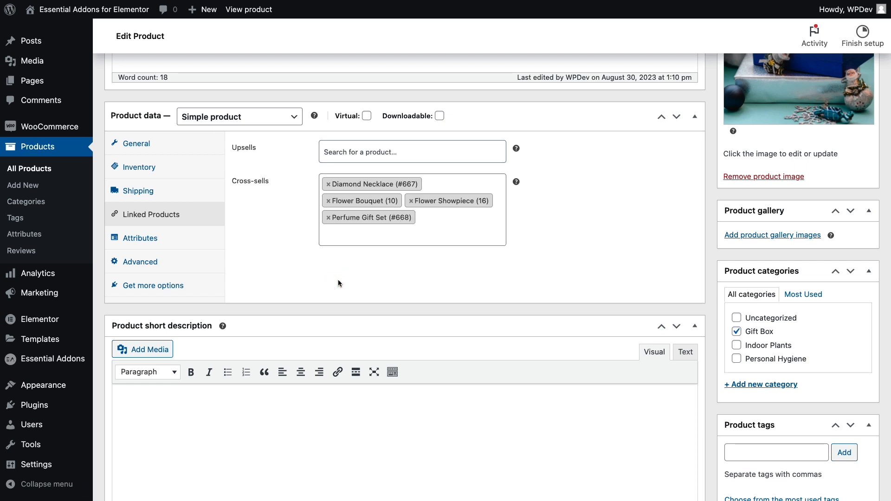
pyautogui.scroll(10, 338, 281)
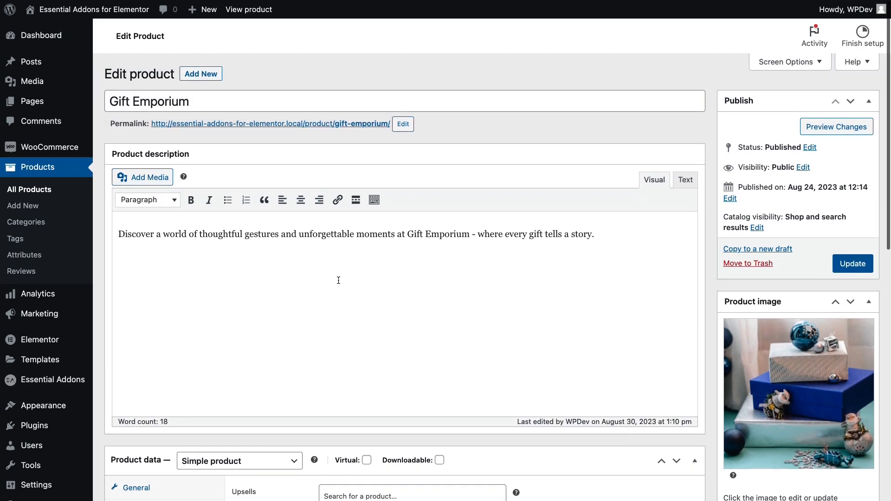
pyautogui.click(853, 264)
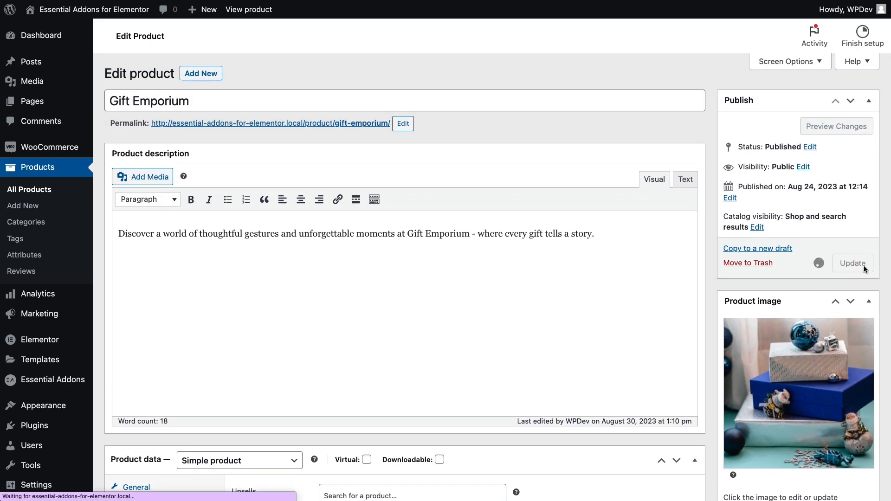
# Add Gift Emporium to the cart from the live site's product grid and view the cart
pyautogui.moveTo(93, 11)
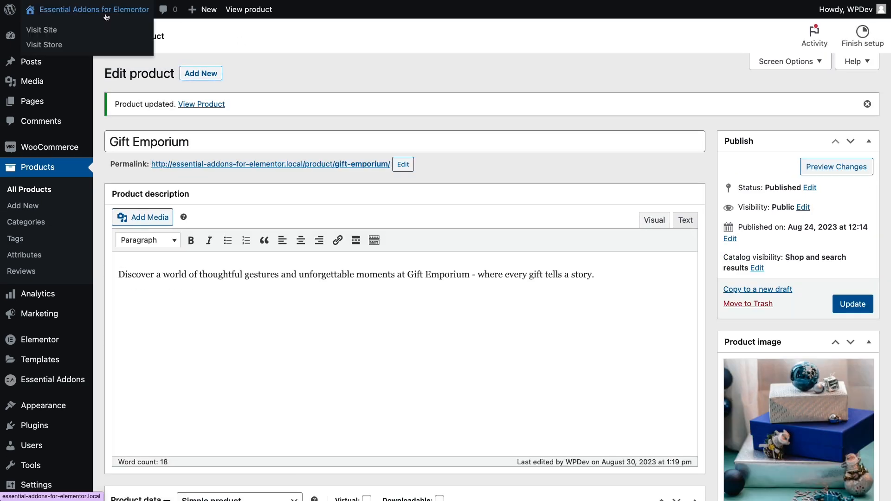
pyautogui.click(65, 41)
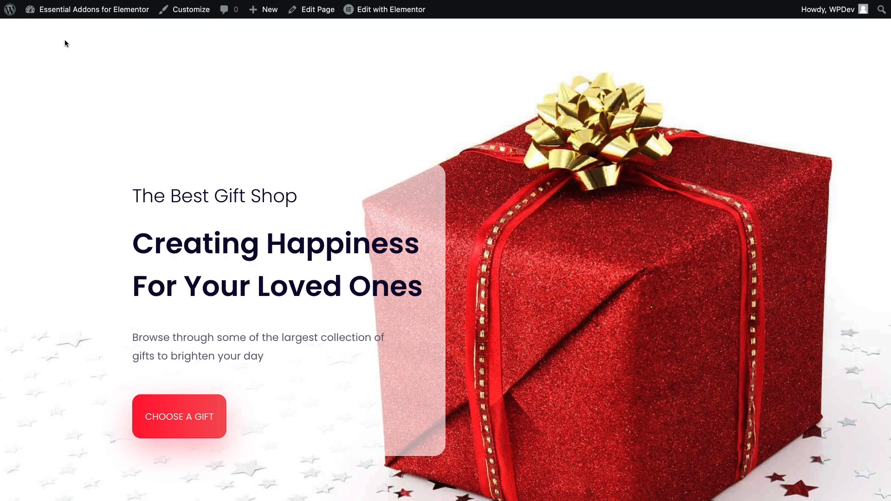
pyautogui.scroll(-7, 65, 43)
pyautogui.scroll(-10, 65, 43)
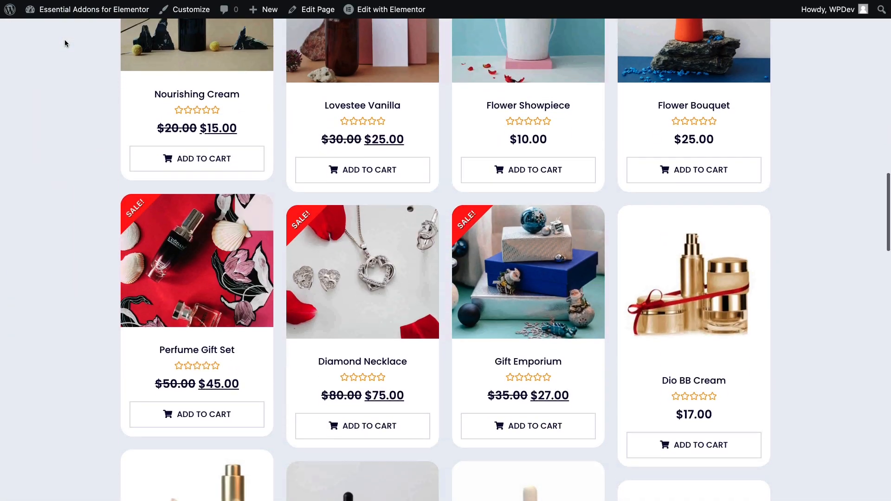
pyautogui.scroll(-3, 65, 41)
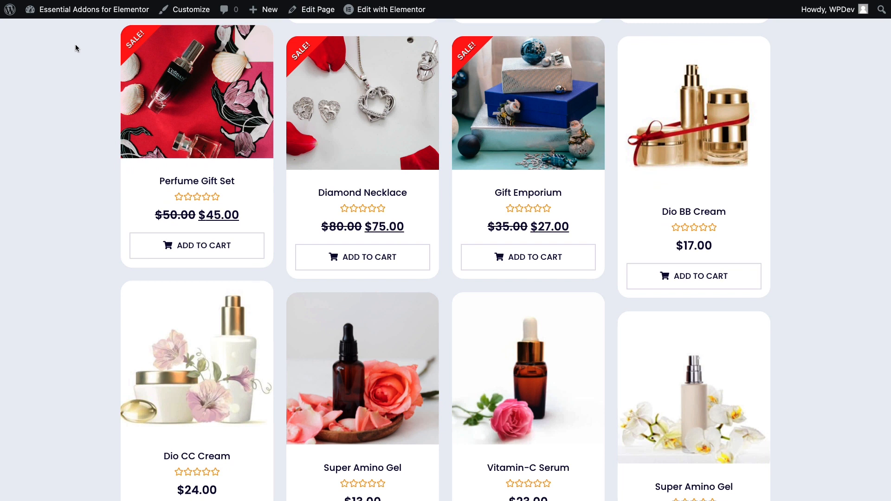
pyautogui.click(571, 262)
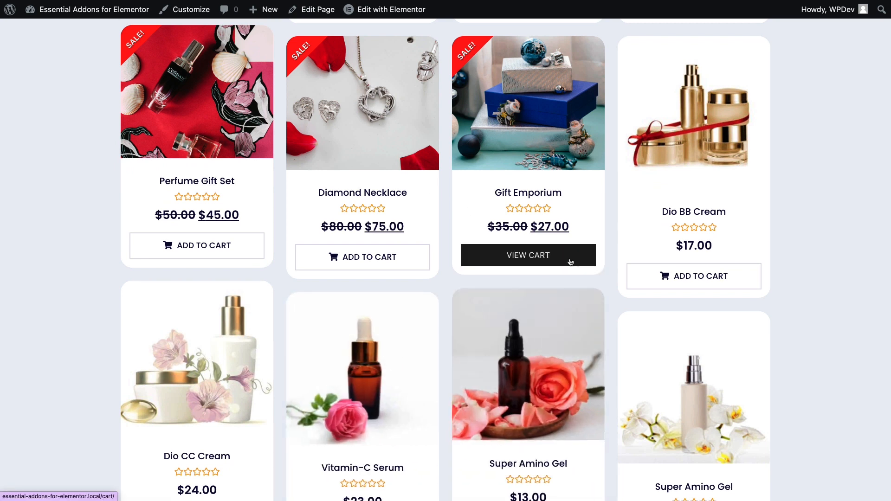
pyautogui.click(562, 256)
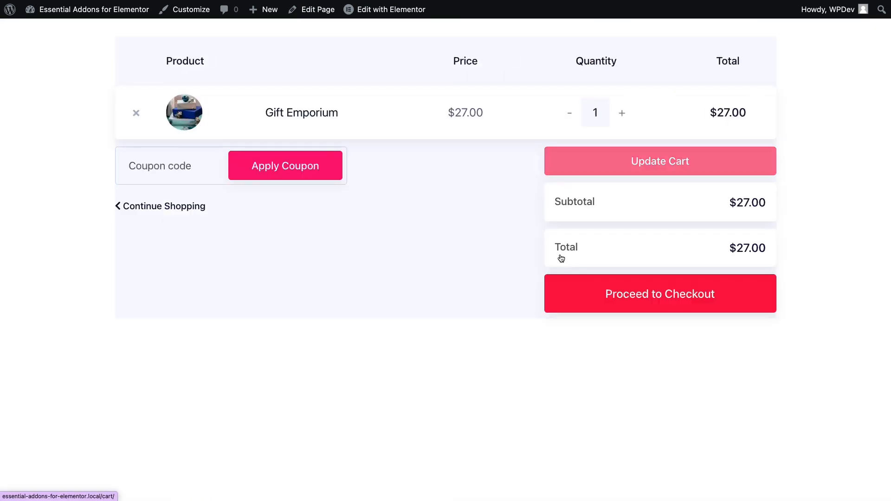
# Open the site's Cart page from the list of pages for editing with Elementor
pyautogui.click(90, 16)
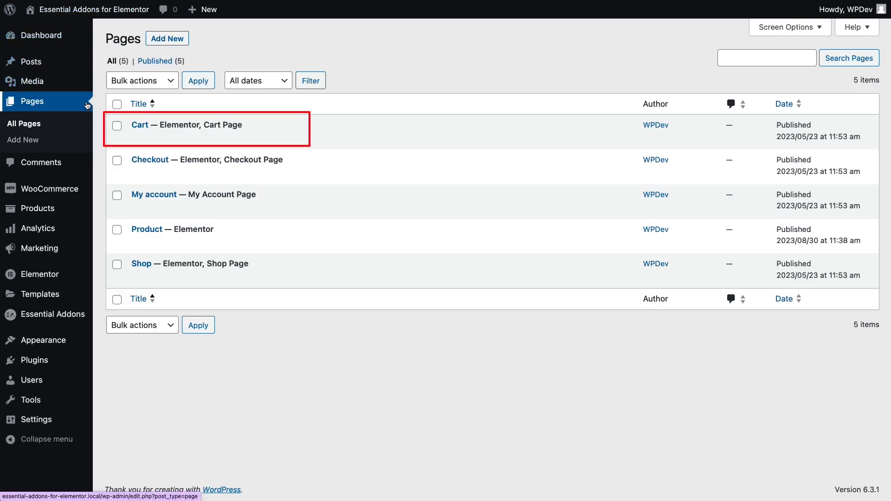
pyautogui.moveTo(251, 147)
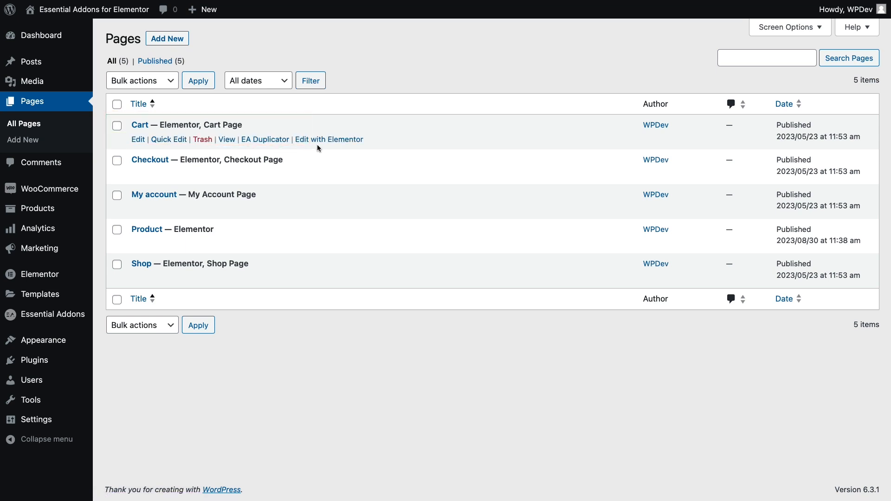
pyautogui.click(146, 142)
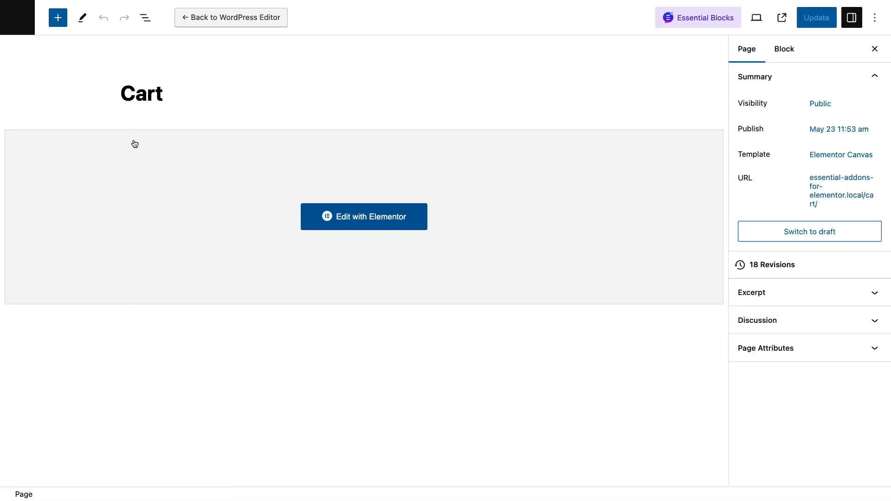
pyautogui.click(345, 215)
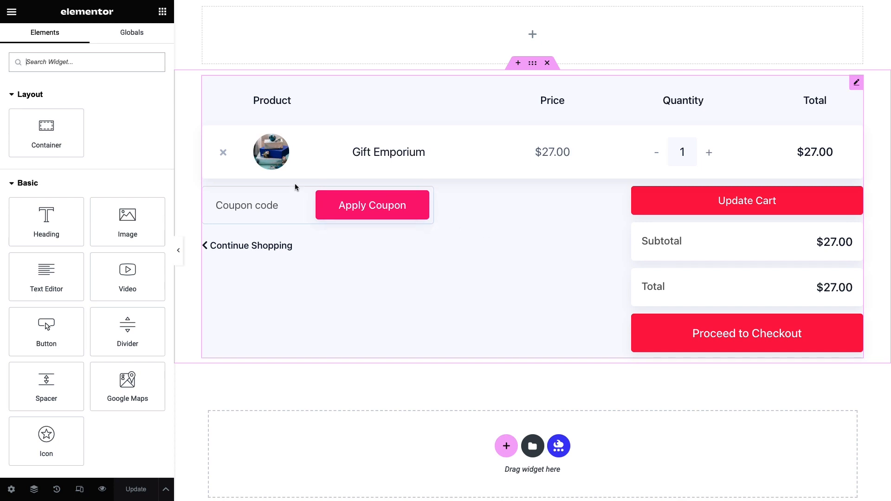
# Find the Woo Cross Sells widget and place it in the empty container above the cart table
pyautogui.click(857, 83)
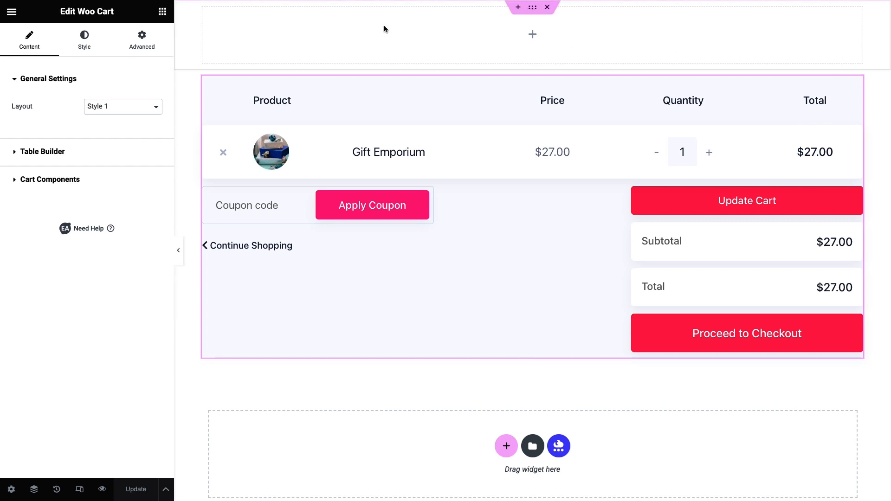
pyautogui.click(162, 12)
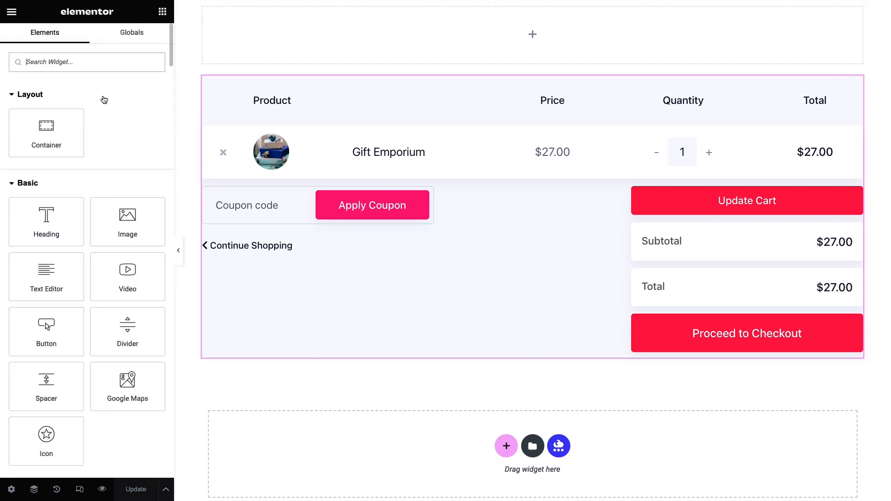
pyautogui.write('Woo Cross Sells')
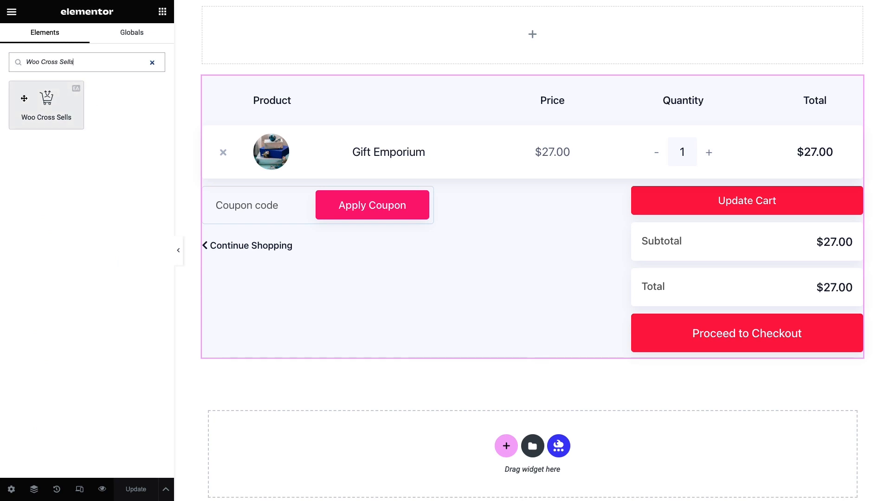
pyautogui.moveTo(24, 99); pyautogui.dragTo(520, 32)
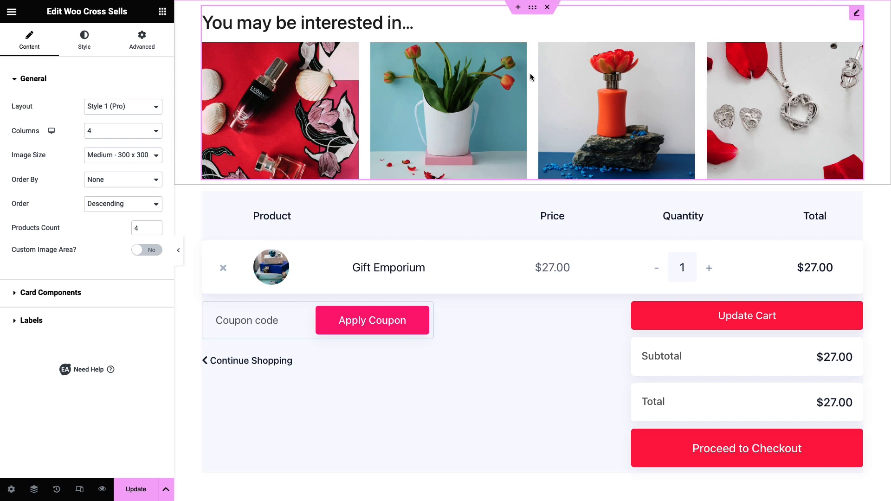
# Set the layout of the newly placed cross-sells widget to Style 2 (Pro)
pyautogui.moveTo(246, 98)
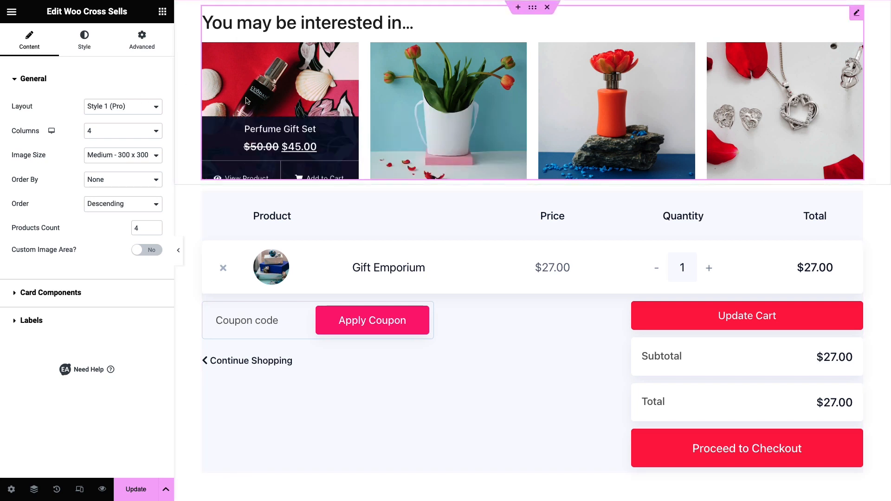
pyautogui.click(149, 107)
pyautogui.click(145, 120)
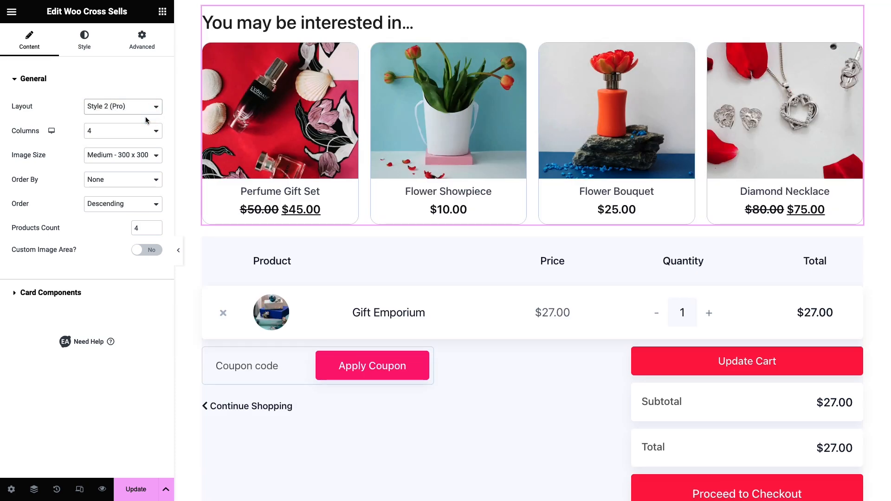
# Try the Style 3 (Pro) layout for the cross-sells widget, review it, and return to Style 2 (Pro)
pyautogui.click(145, 107)
pyautogui.click(138, 118)
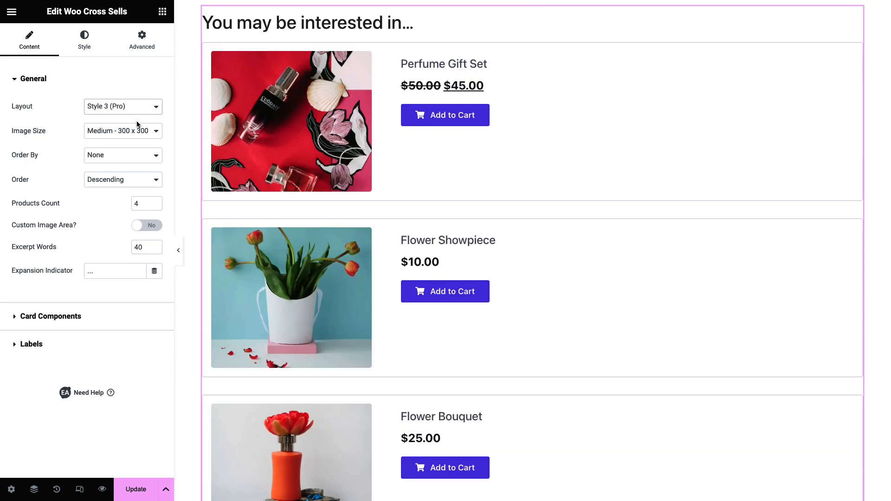
pyautogui.scroll(-12, 282, 122)
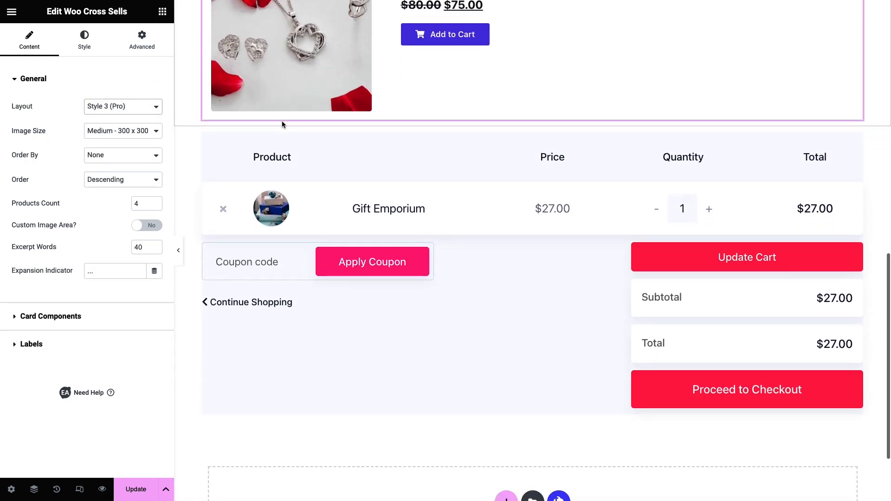
pyautogui.scroll(12, 282, 122)
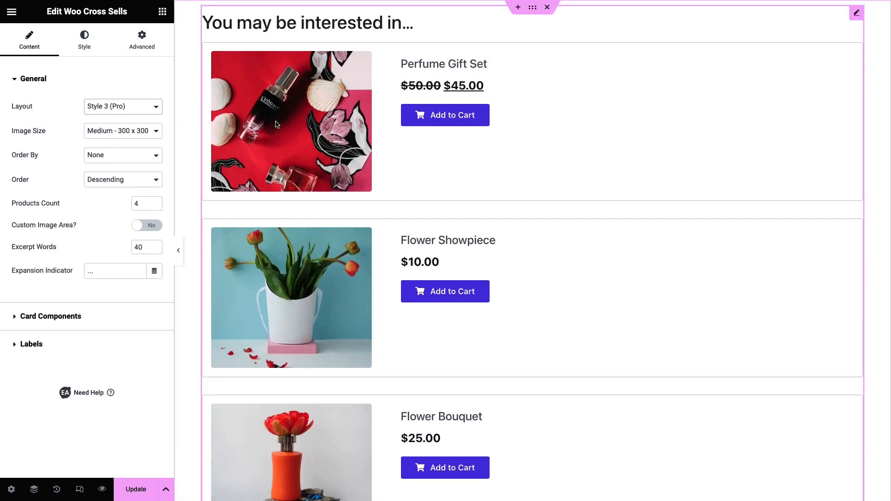
pyautogui.click(143, 107)
pyautogui.click(141, 96)
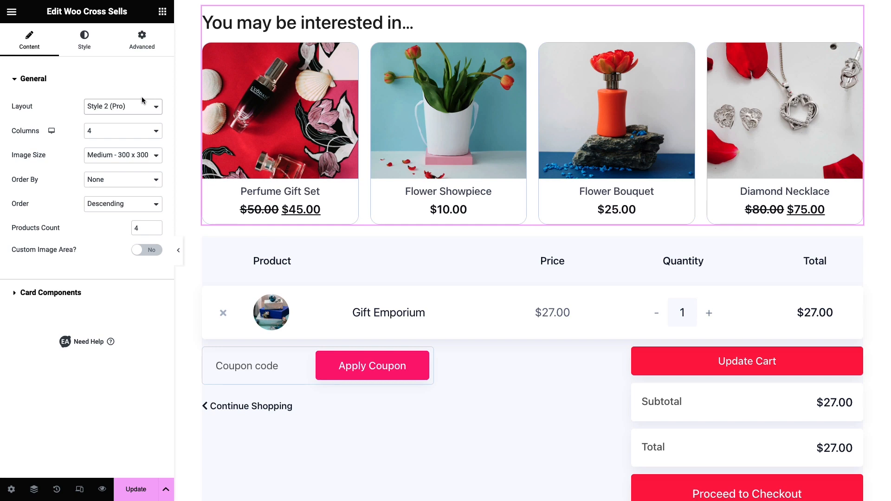
# Try showing the cross-sell products in 3 columns and restore the 4-column arrangement
pyautogui.click(140, 130)
pyautogui.click(130, 121)
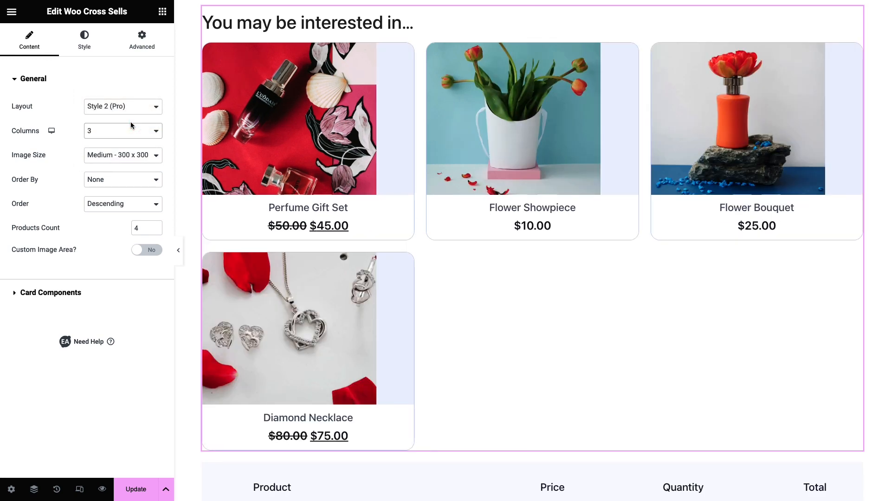
pyautogui.click(132, 126)
pyautogui.click(124, 143)
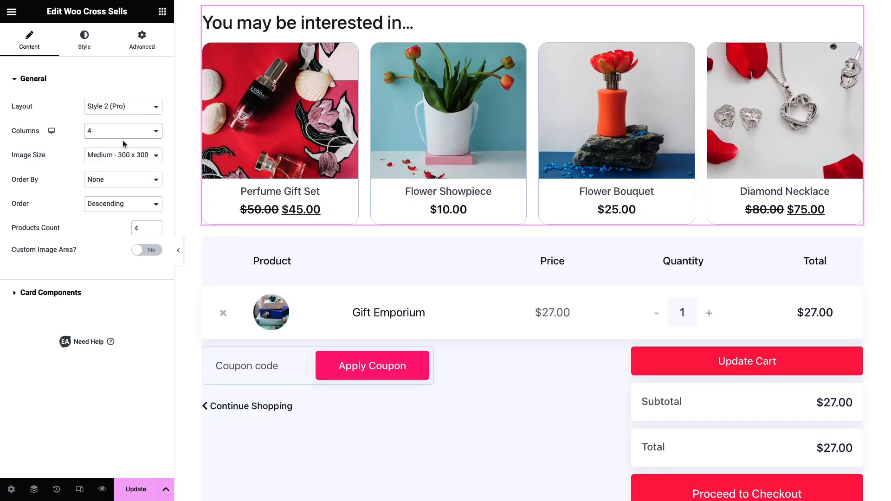
# Order the cross-sell products by Price and set the products count to 4
pyautogui.click(142, 181)
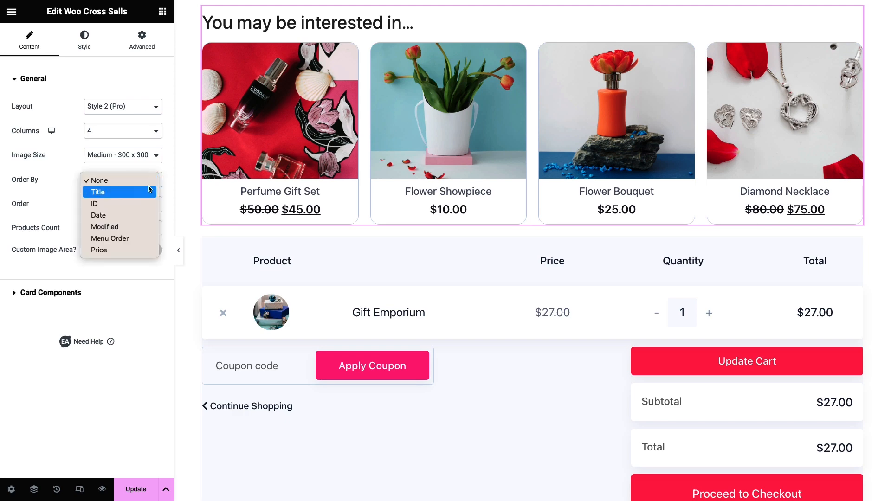
pyautogui.click(130, 250)
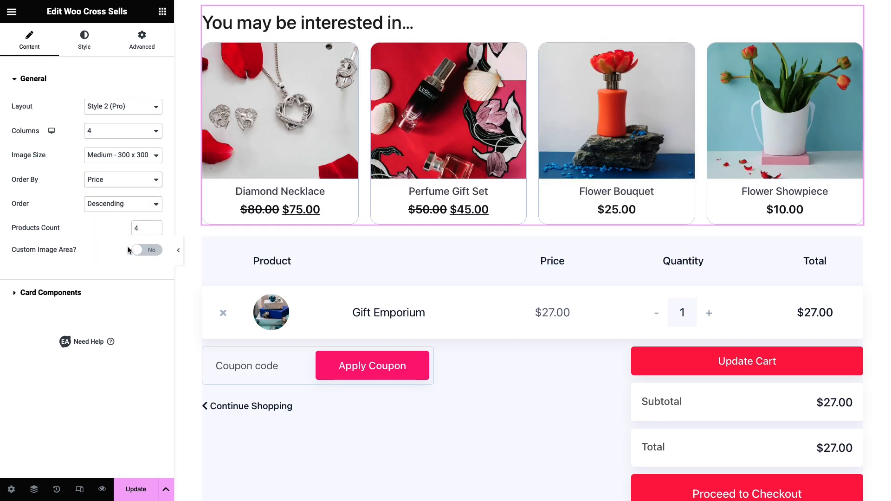
pyautogui.click(155, 230)
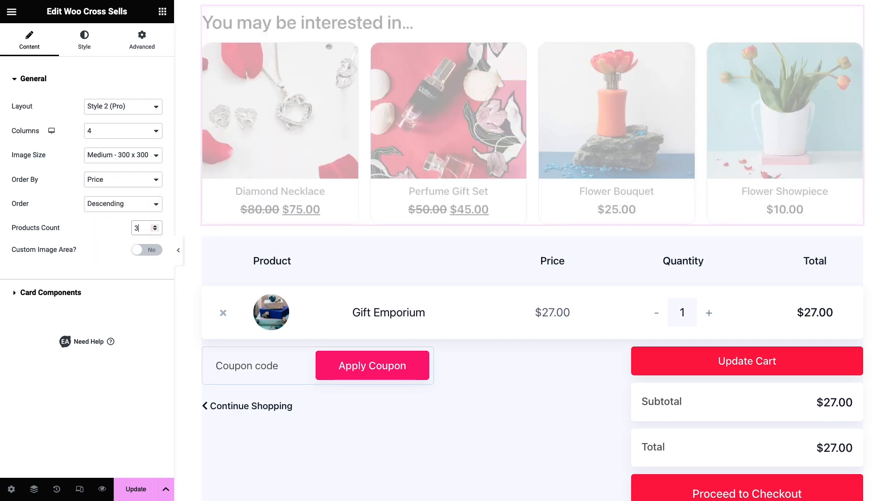
pyautogui.press('Up')
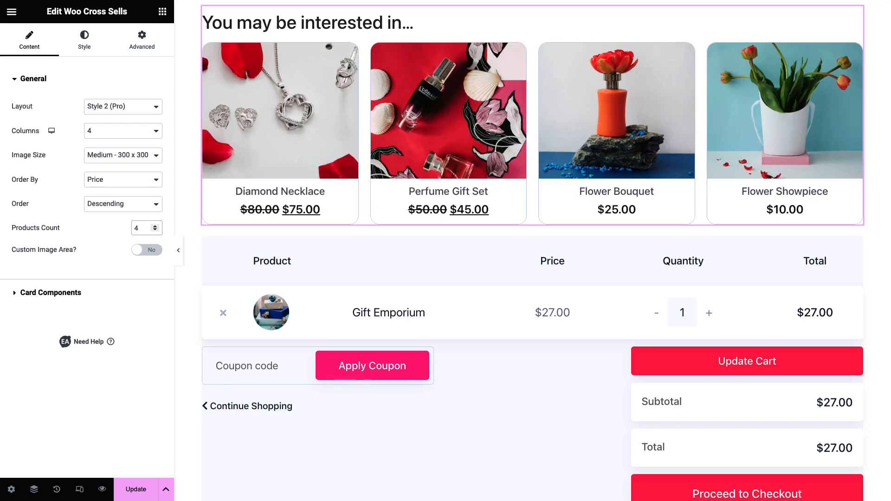
# Try the custom image area with the Contain render type and disable it again
pyautogui.click(145, 251)
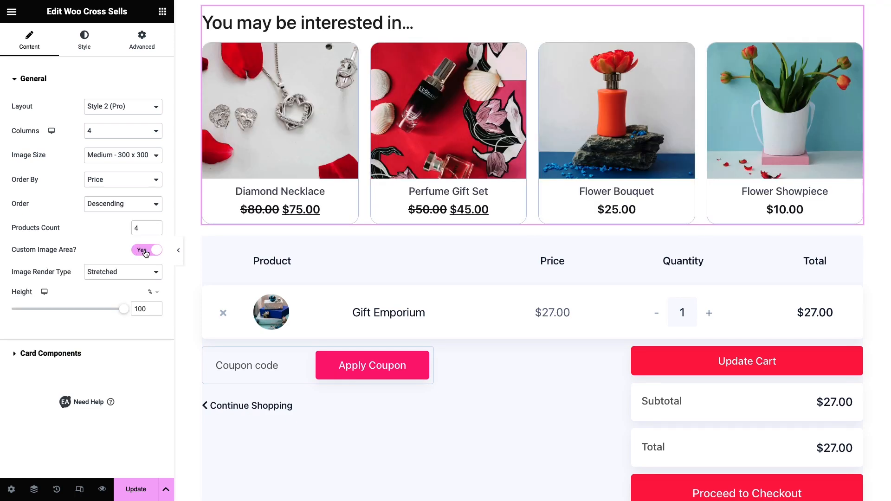
pyautogui.click(139, 272)
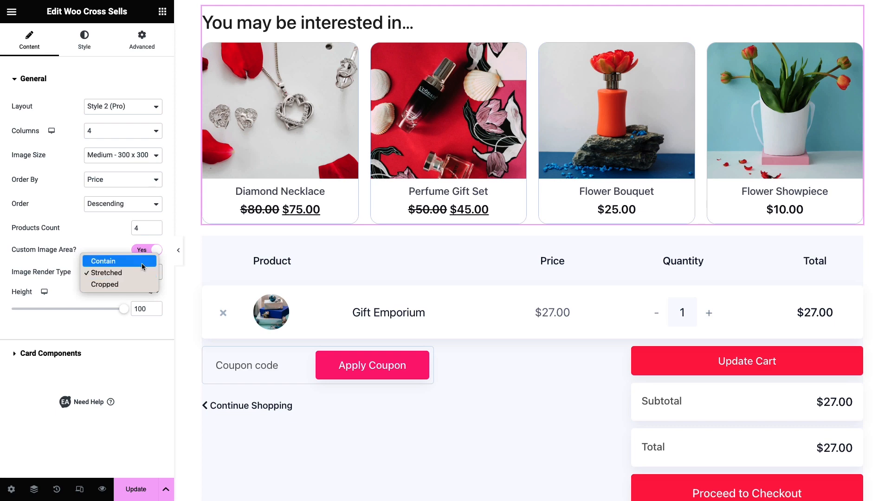
pyautogui.click(141, 264)
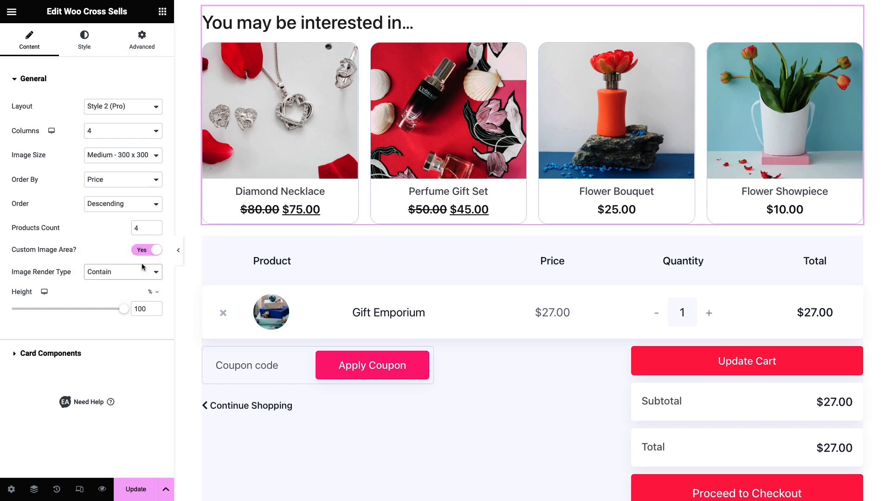
pyautogui.click(147, 252)
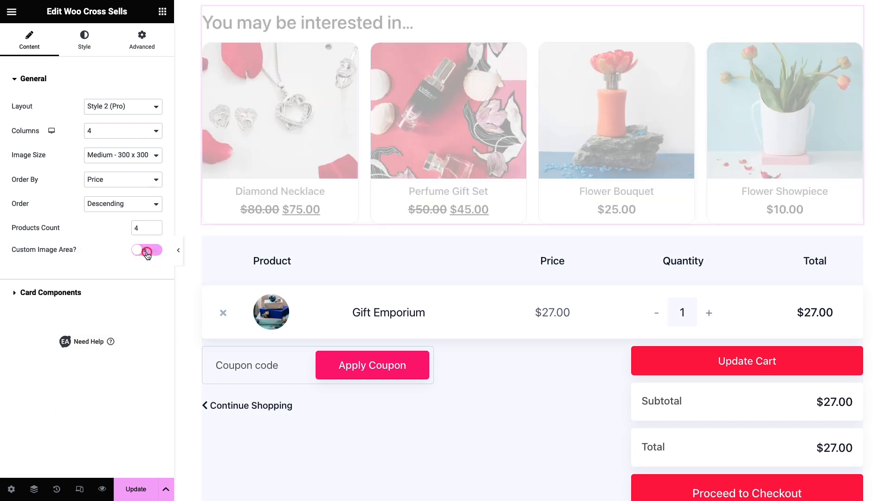
# Keep the cross-sells heading shown and change its text to "Your Next Favorites Await..."
pyautogui.click(89, 294)
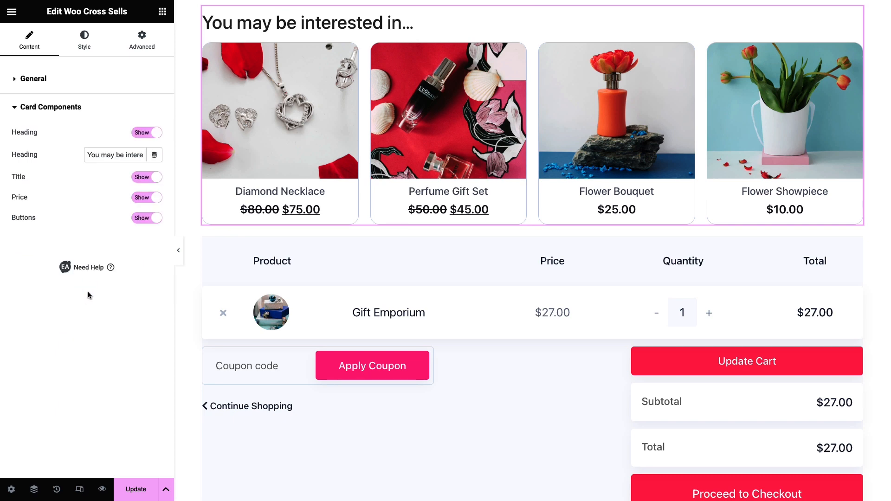
pyautogui.click(150, 131)
pyautogui.click(151, 133)
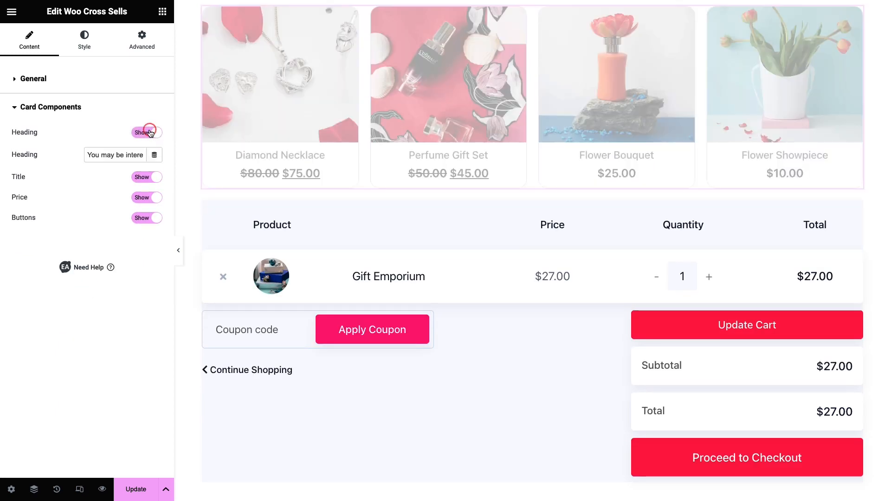
pyautogui.moveTo(256, 188)
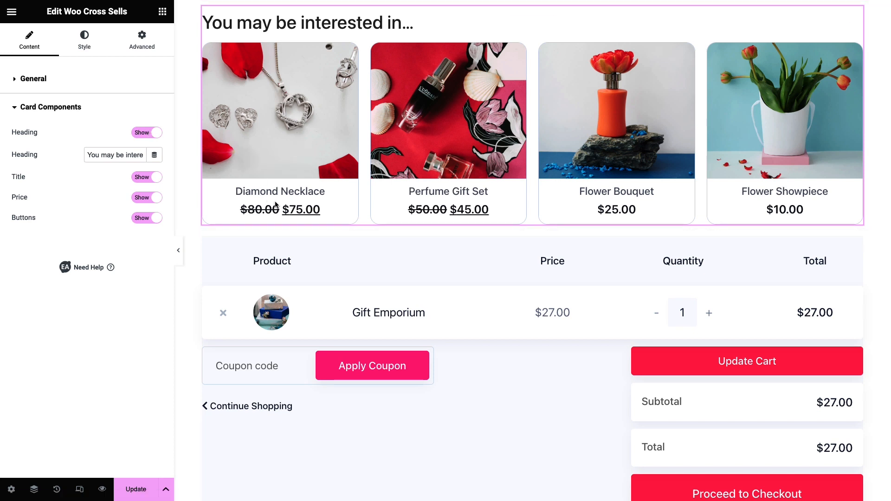
pyautogui.click(87, 155)
pyautogui.hotkey('ctrl', 'a')
pyautogui.press('BackSpace')
pyautogui.write('Your Next Favorites Await...')
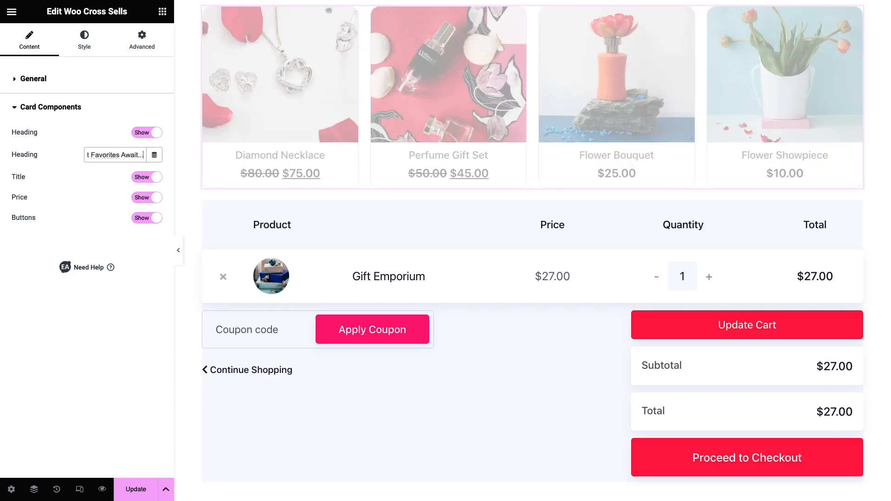
# Hide the product titles on the cross-sell cards and show them again
pyautogui.click(157, 178)
pyautogui.click(157, 178)
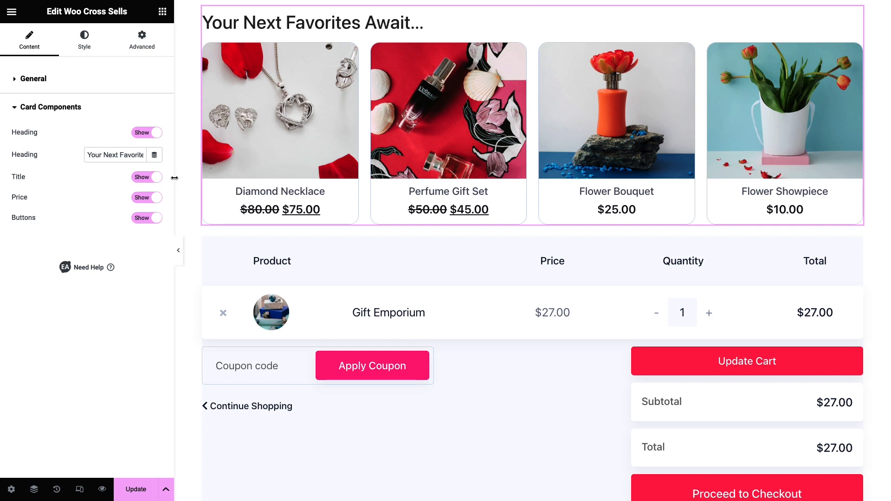
pyautogui.moveTo(255, 163)
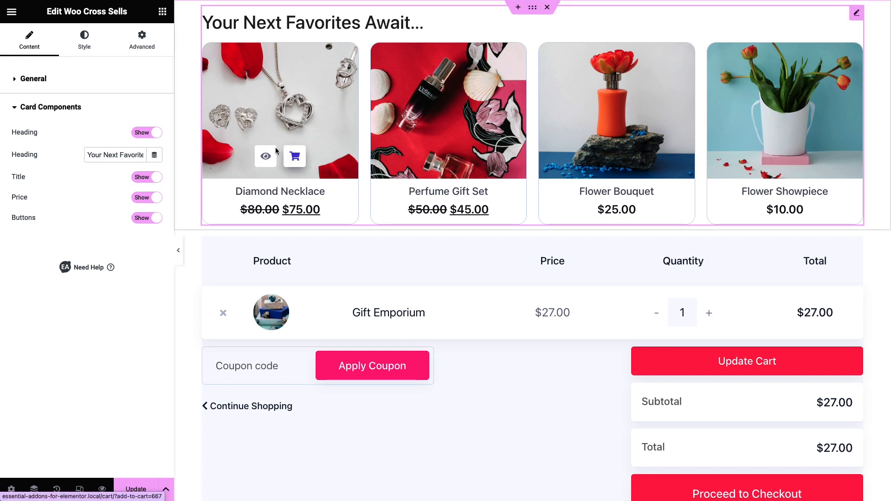
# Set the product title color to black (#000000) in the widget's product details styling
pyautogui.click(88, 46)
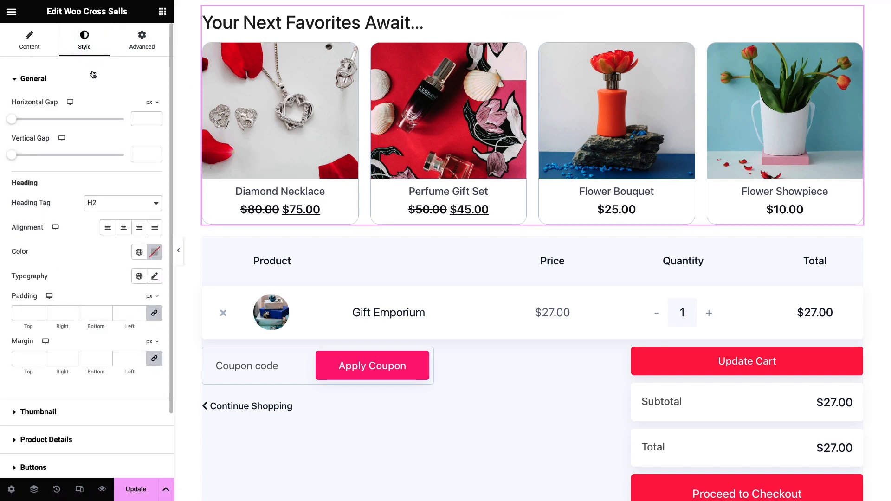
pyautogui.scroll(-3, 93, 74)
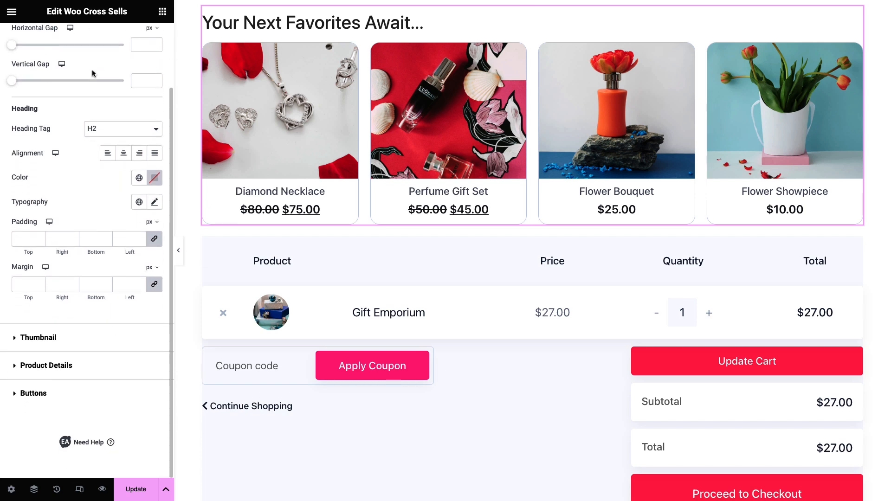
pyautogui.click(82, 339)
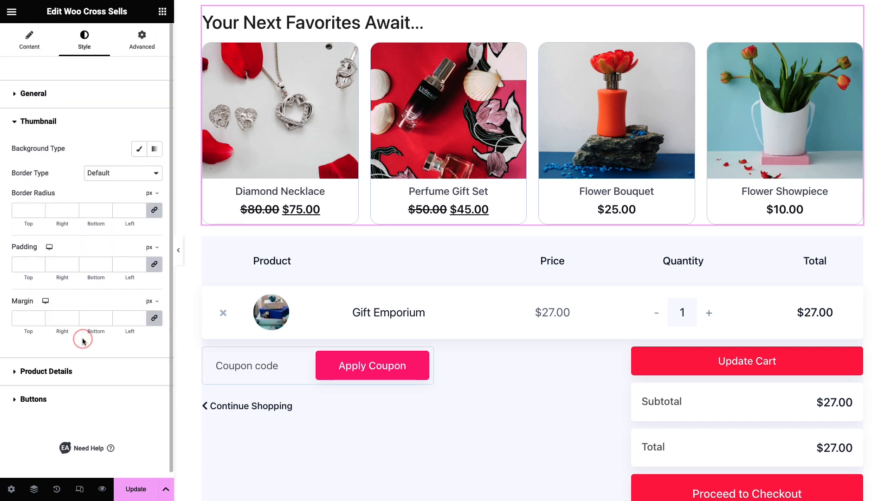
pyautogui.click(88, 378)
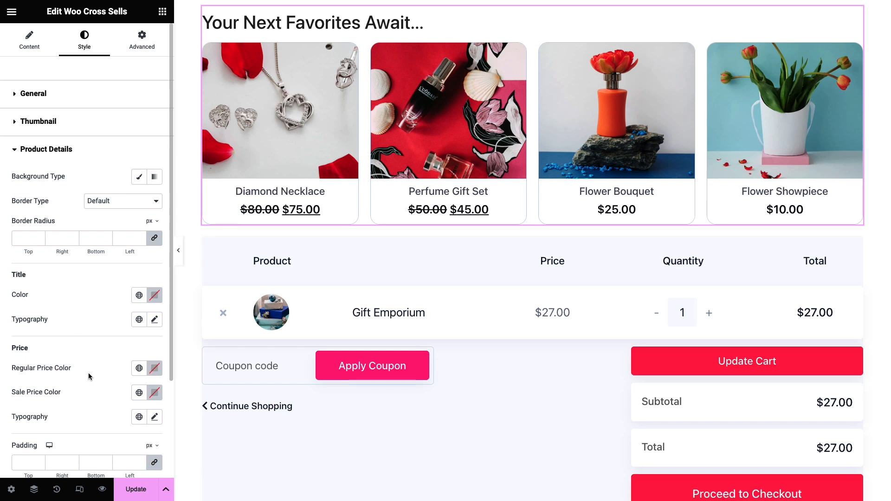
pyautogui.scroll(-3, 88, 372)
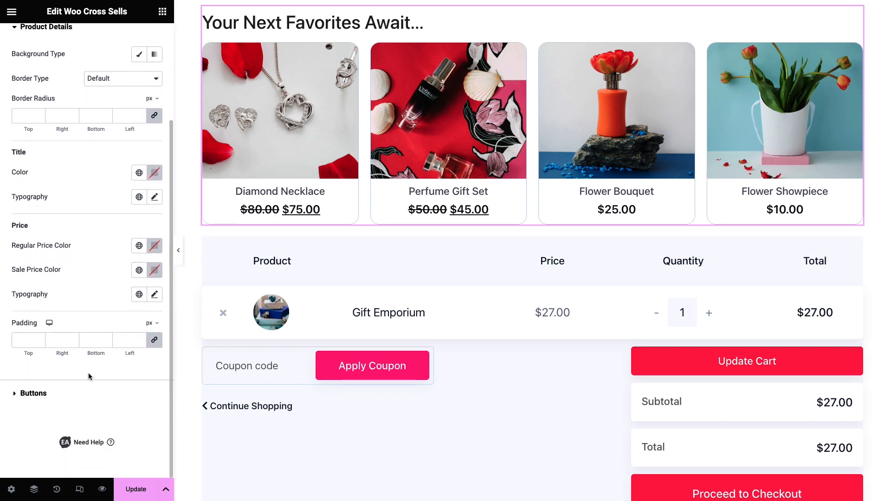
pyautogui.click(153, 181)
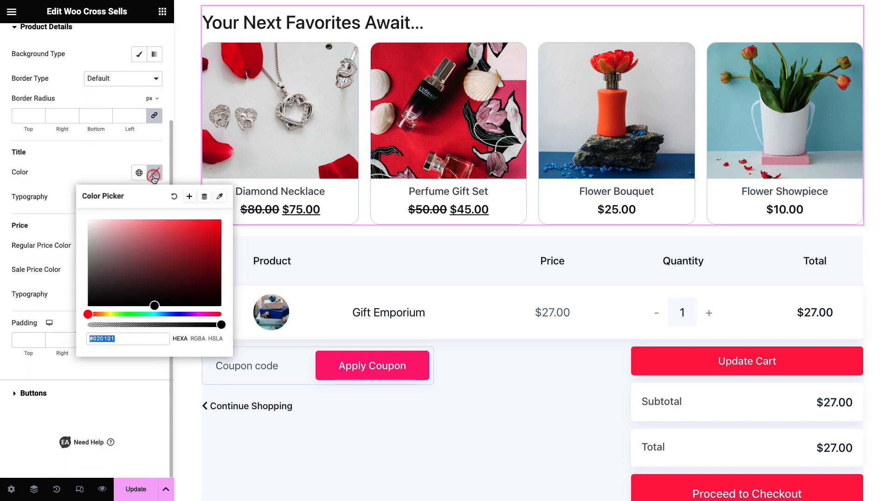
pyautogui.click(152, 306)
pyautogui.click(153, 180)
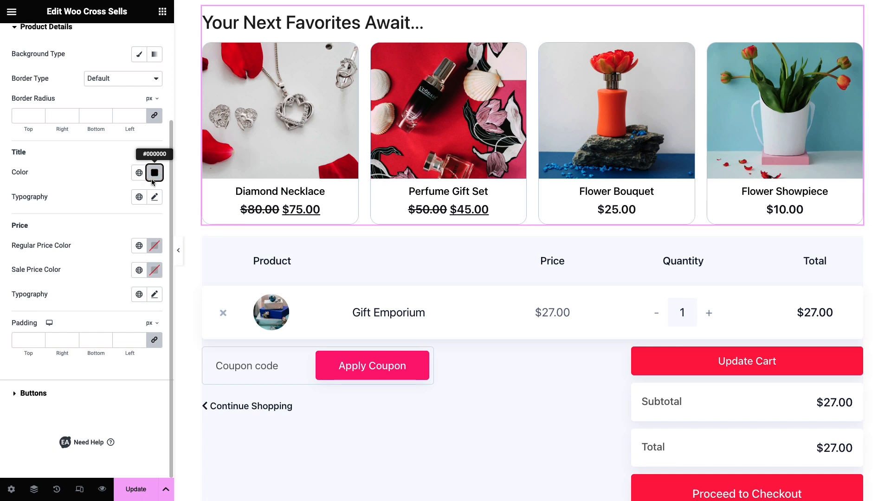
# Set the regular price color of the cross-sell products to magenta #CC1E7B
pyautogui.click(153, 250)
pyautogui.click(193, 307)
pyautogui.moveTo(193, 388); pyautogui.dragTo(210, 387)
pyautogui.click(202, 310)
pyautogui.click(153, 250)
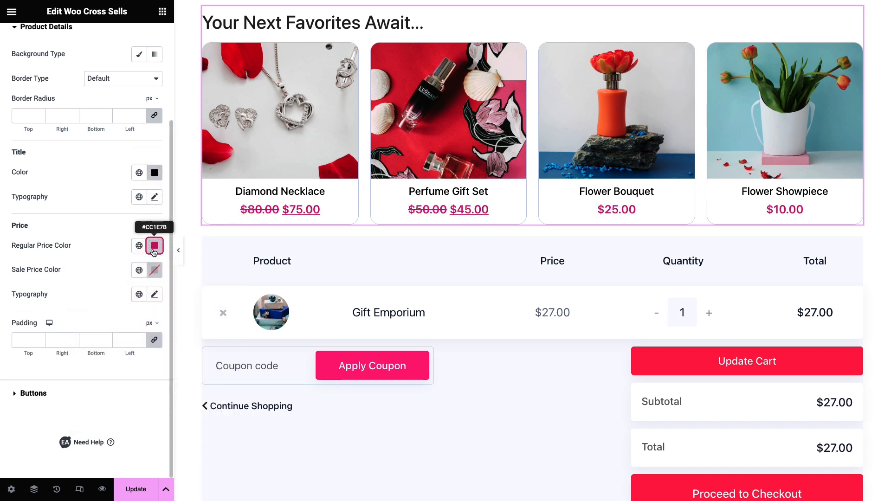
# Review the widget's button styling options and update the Cart page
pyautogui.click(81, 390)
pyautogui.scroll(-2, 81, 389)
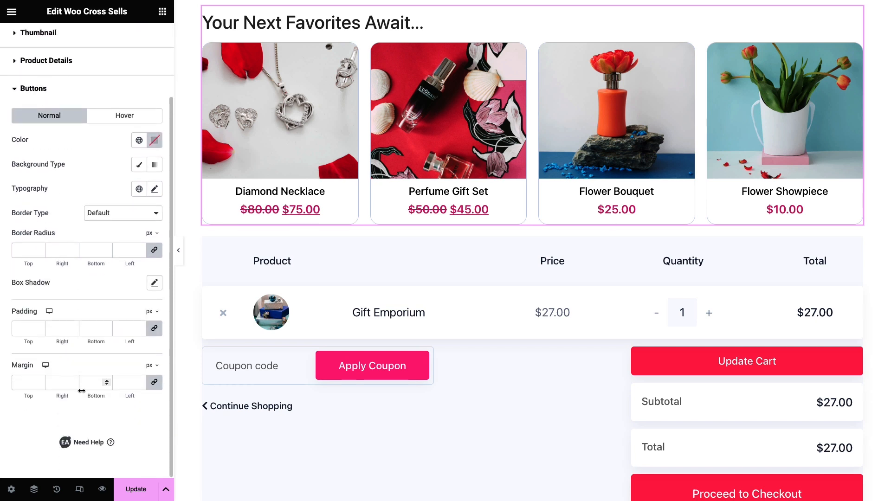
pyautogui.click(134, 491)
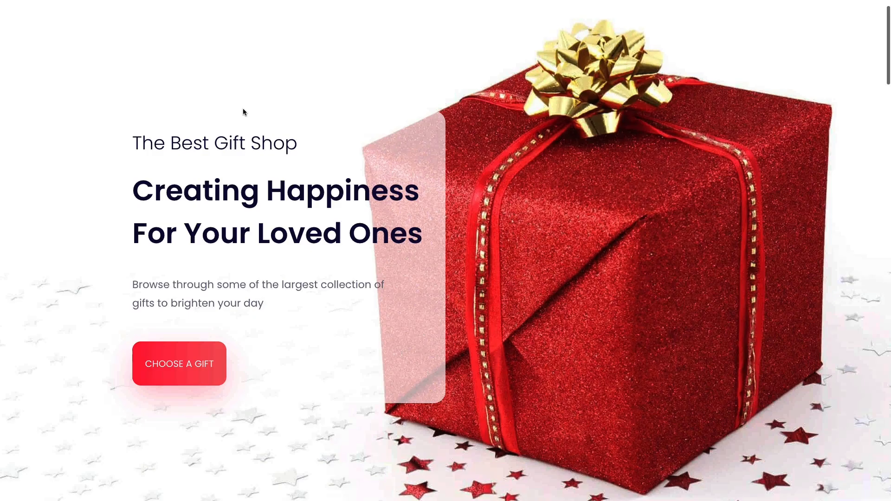
# Add Gift Emporium to the cart from the live shop's popular gift collection and view the cart
pyautogui.scroll(-15, 243, 108)
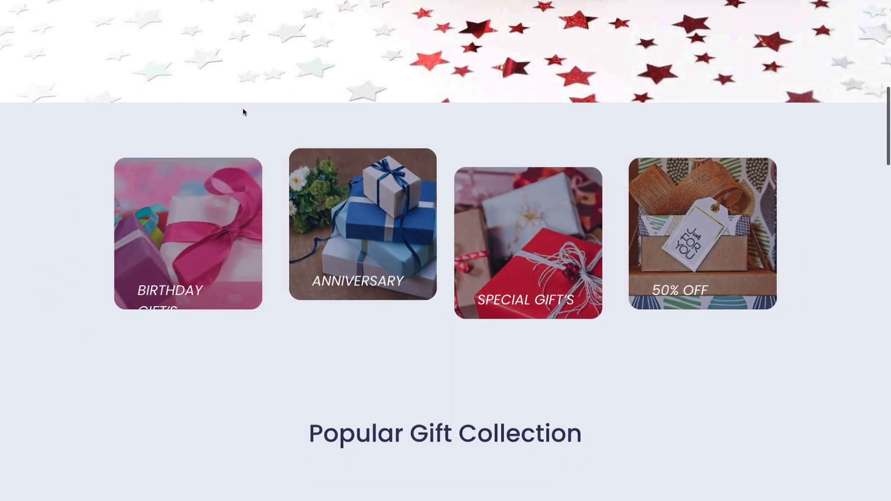
pyautogui.scroll(1, 243, 107)
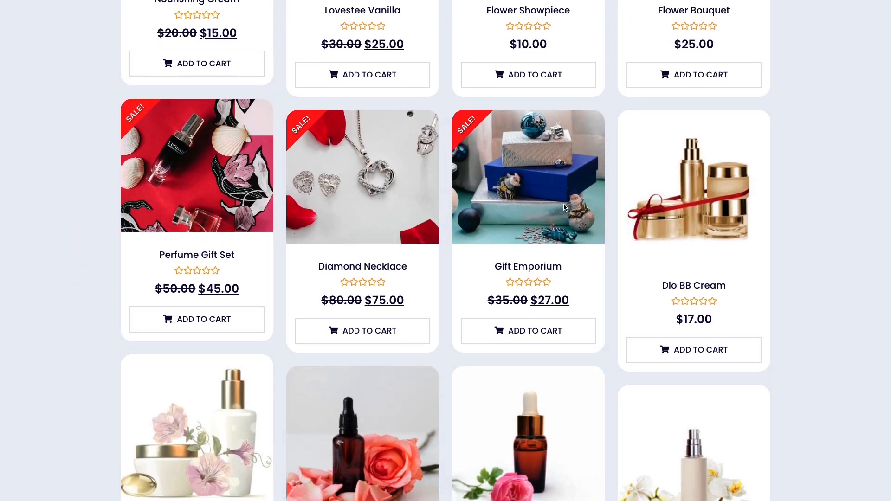
pyautogui.click(574, 331)
pyautogui.click(573, 329)
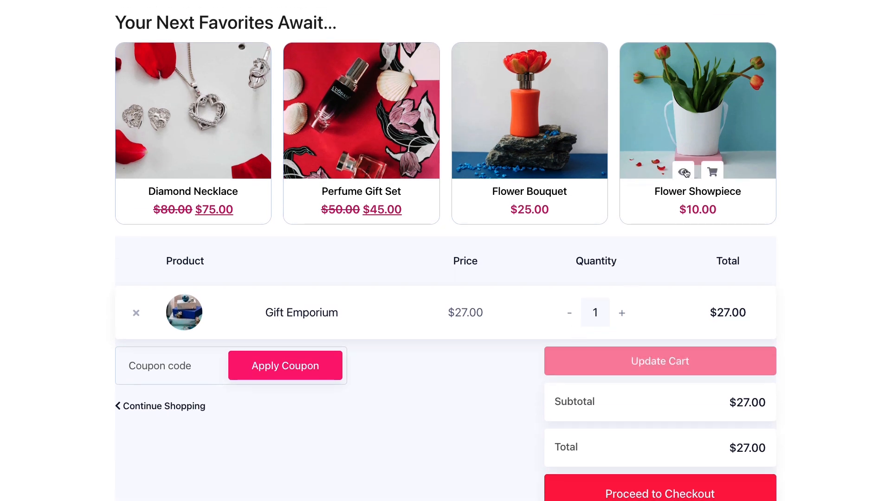
# Add Flower Bouquet and Diamond Necklace to the cart from the cross-sell cards and check the cart contents
pyautogui.click(545, 158)
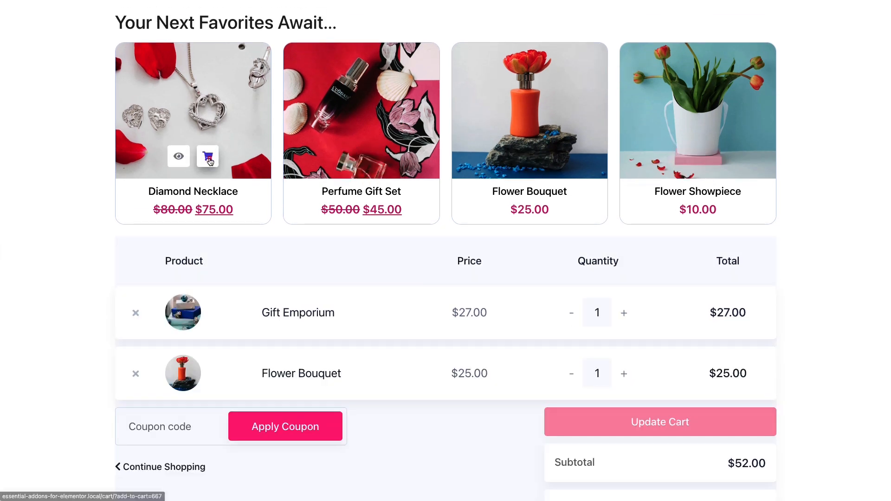
pyautogui.click(209, 158)
pyautogui.scroll(-3, 209, 158)
pyautogui.scroll(1, 209, 158)
pyautogui.scroll(3, 209, 161)
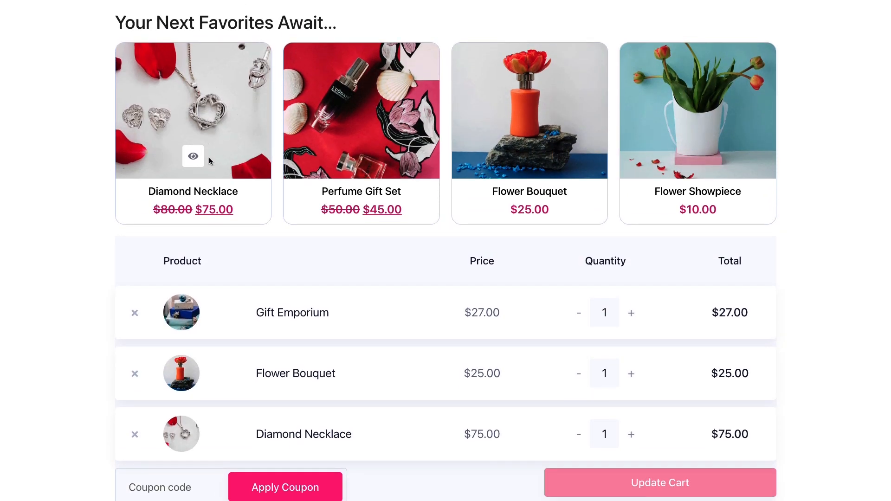